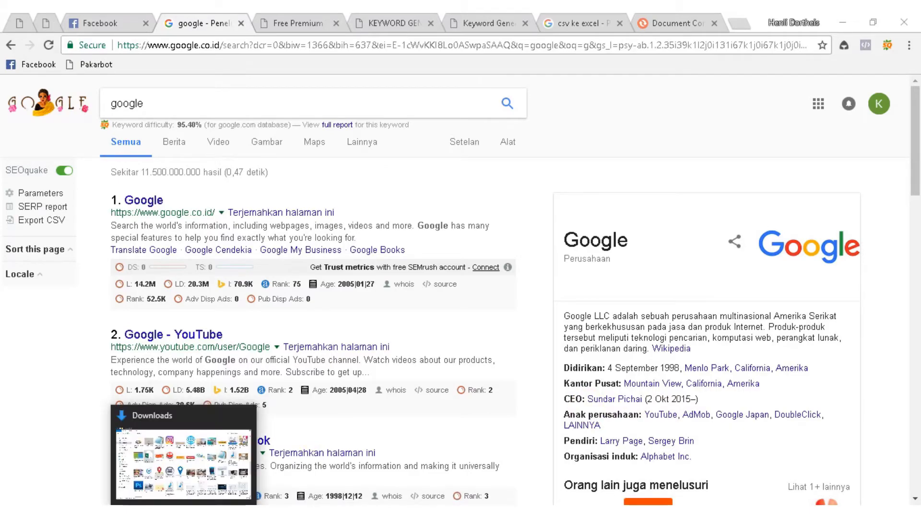
Open the downloaded KEYWORD GENERATOR PRO CSV from the Downloads folder in Excel
left_click(230, 475)
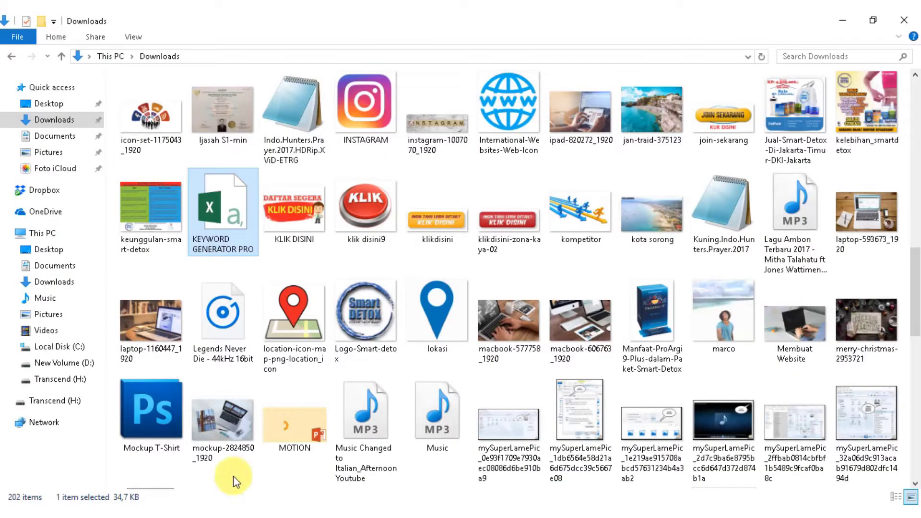
left_click(226, 217)
double_click(226, 218)
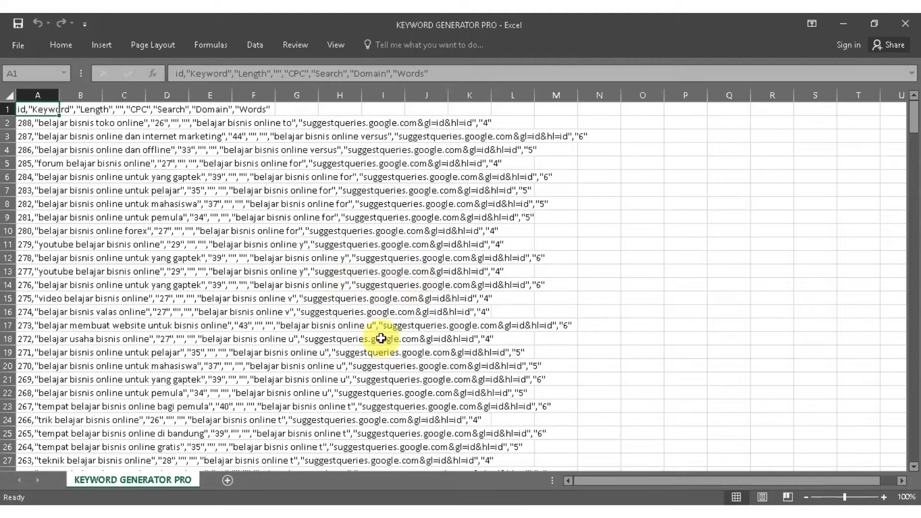
Inspect cells A2 and C2 to confirm the first keyword row sits entirely in column A
scroll(172, 359, "down", 3)
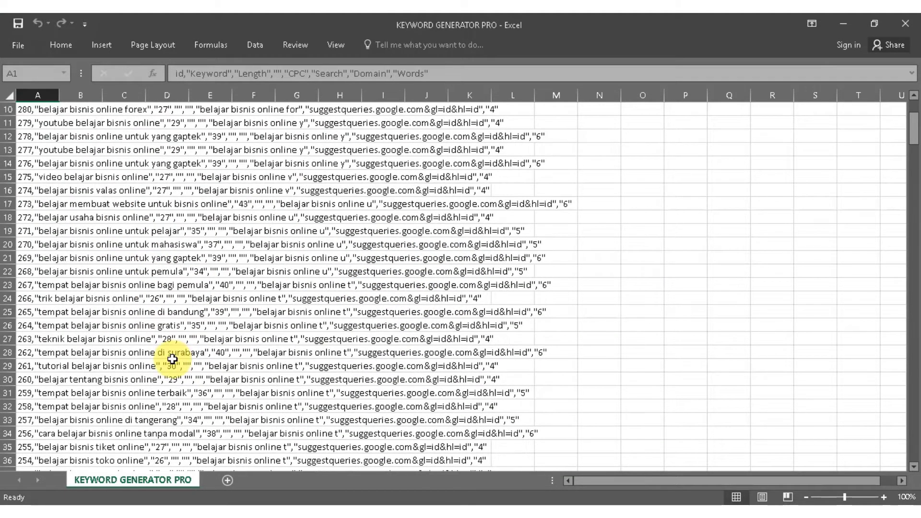
scroll(172, 359, "down", 4)
scroll(172, 359, "down", 4)
scroll(172, 359, "down", 3)
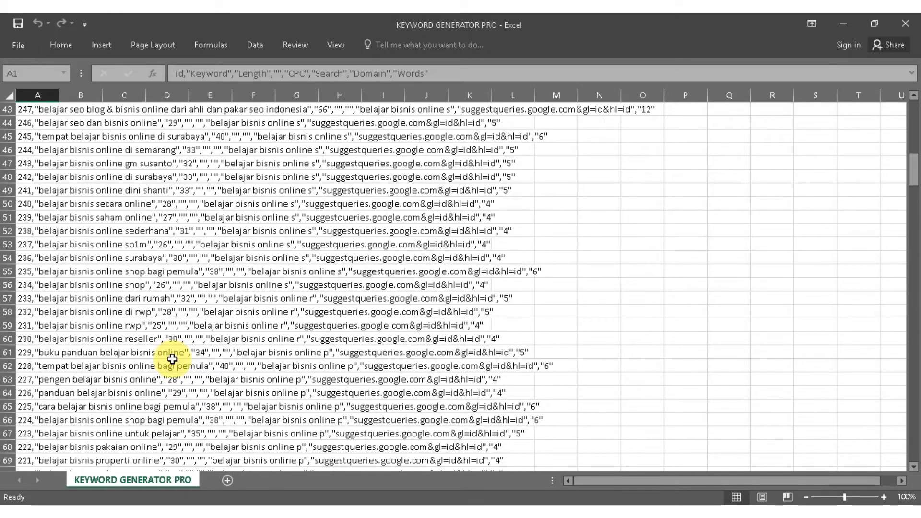
scroll(173, 359, "down", 3)
scroll(172, 359, "up", 8)
scroll(173, 359, "up", 4)
scroll(173, 359, "up", 5)
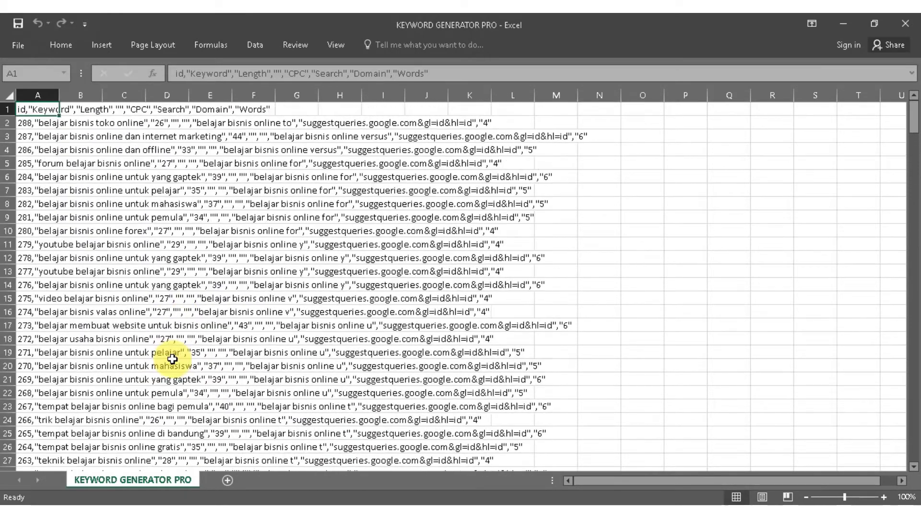
left_click(59, 124)
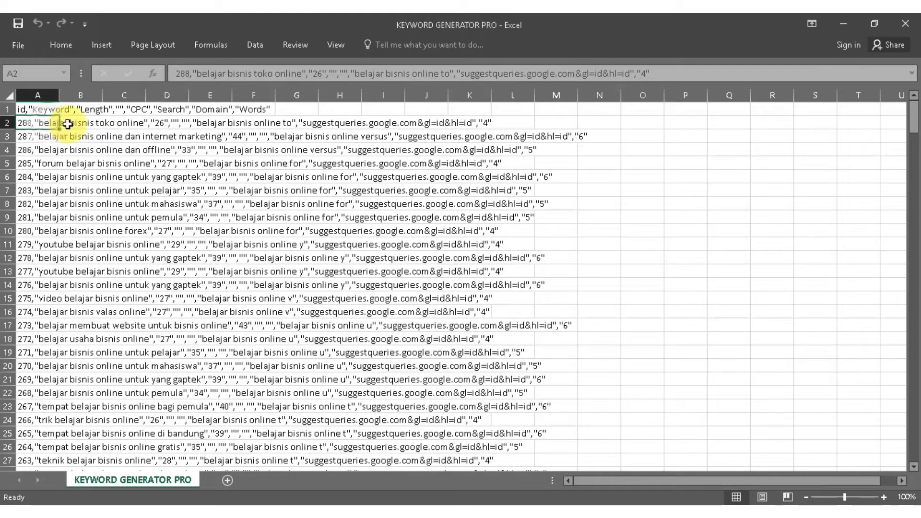
left_click(92, 124)
left_click(125, 123)
left_click(55, 124)
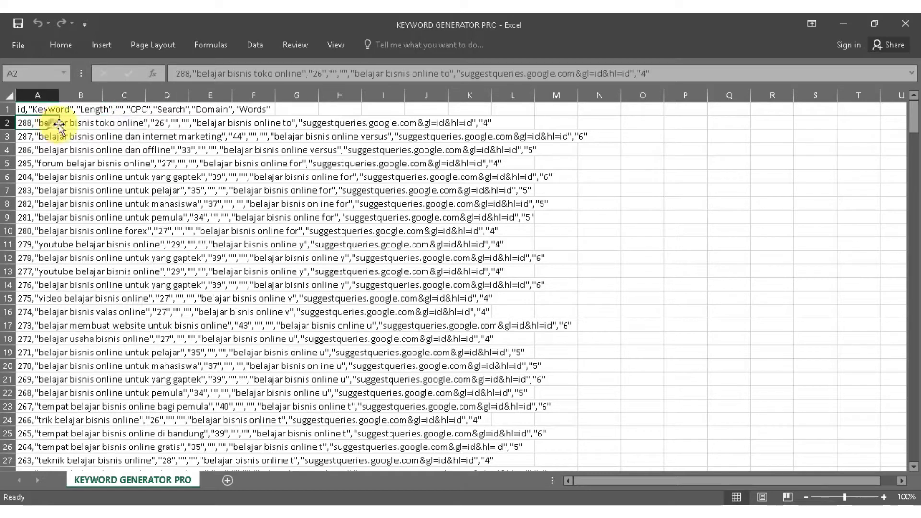
left_click(106, 123)
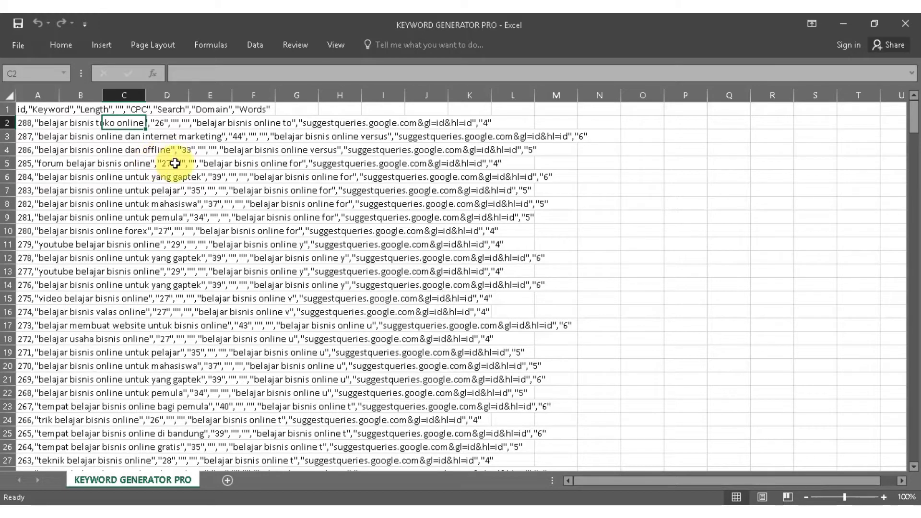
Check rows 35 and 41 across columns A–C for unsplit data, then return to Chrome
scroll(138, 309, "down", 4)
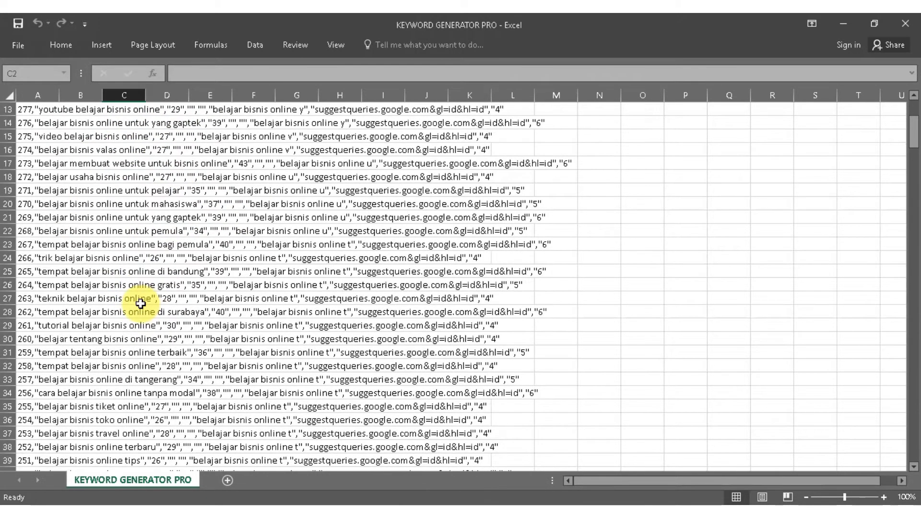
scroll(138, 307, "down", 3)
left_click(72, 284)
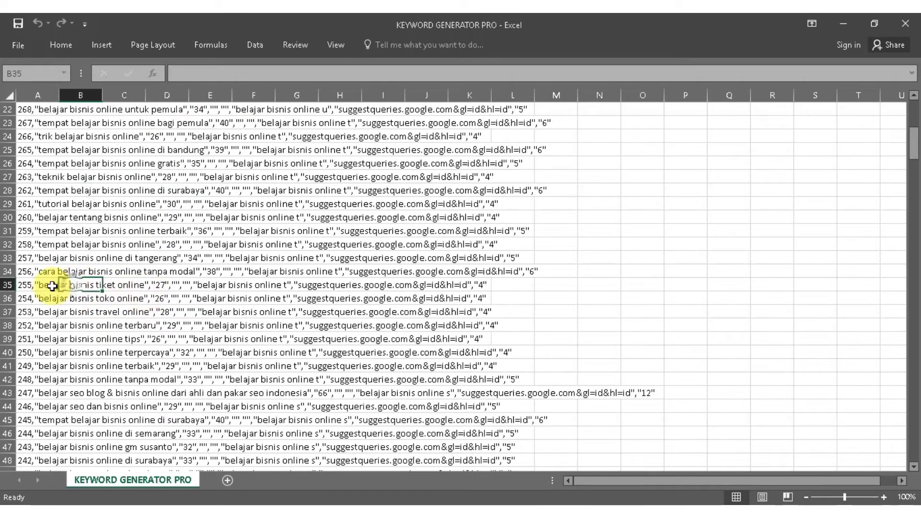
left_click(53, 284)
left_click(84, 285)
left_click(124, 285)
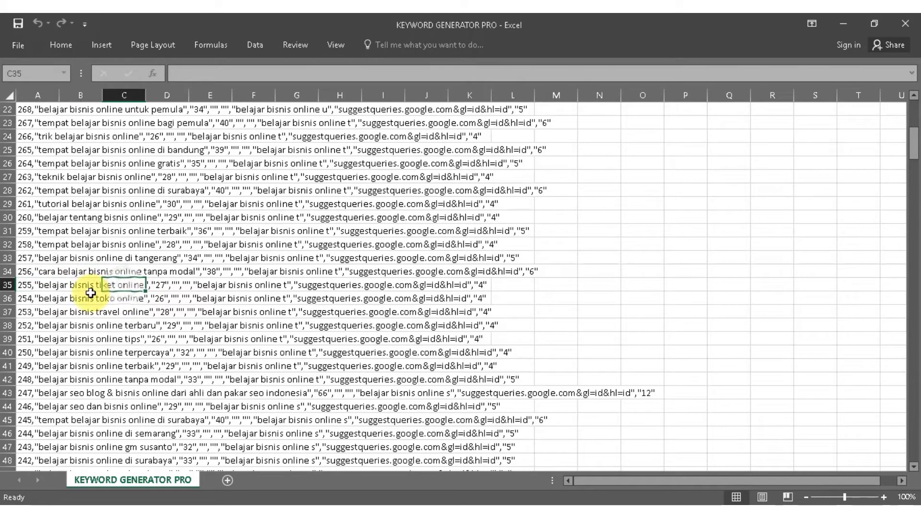
scroll(81, 293, "down", 3)
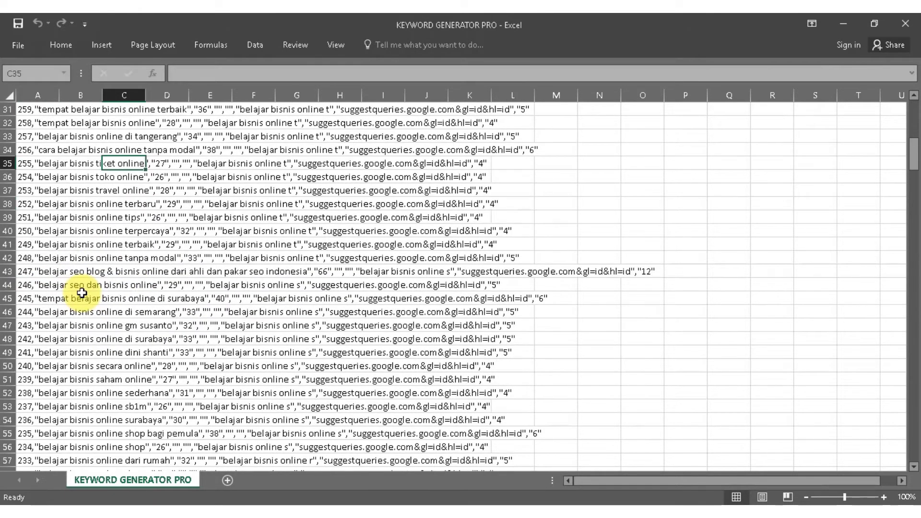
left_click(77, 243)
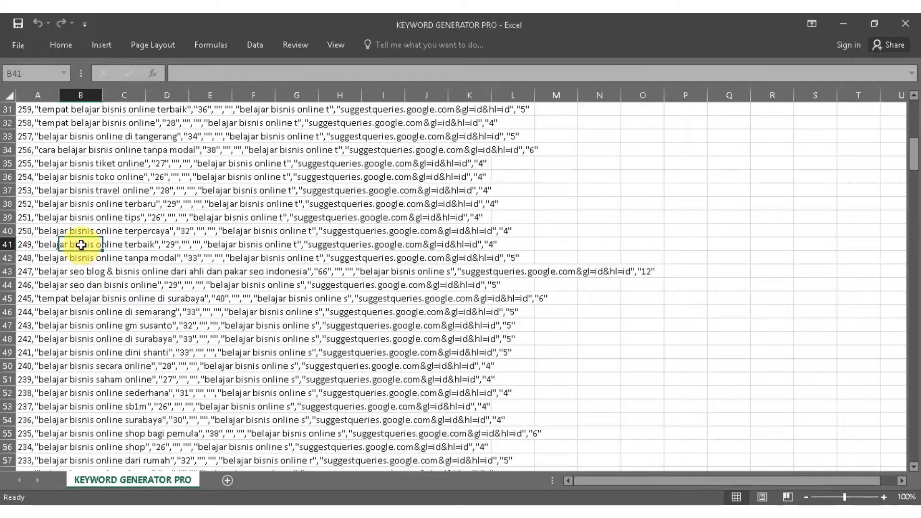
left_click(46, 243)
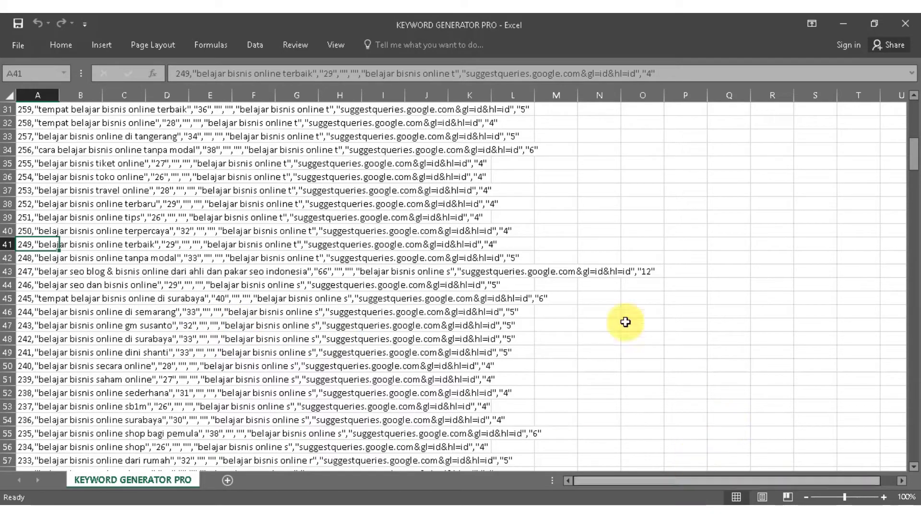
scroll(632, 460, "down", 3)
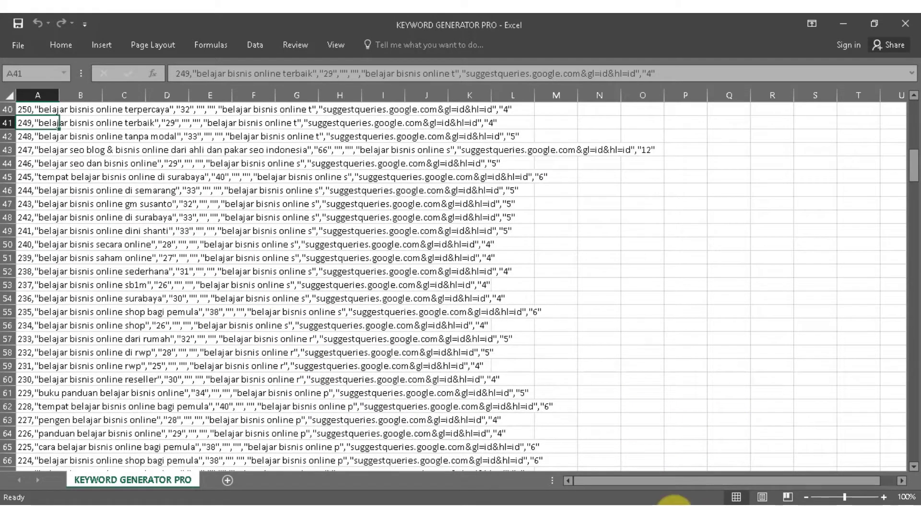
key("alt+Tab")
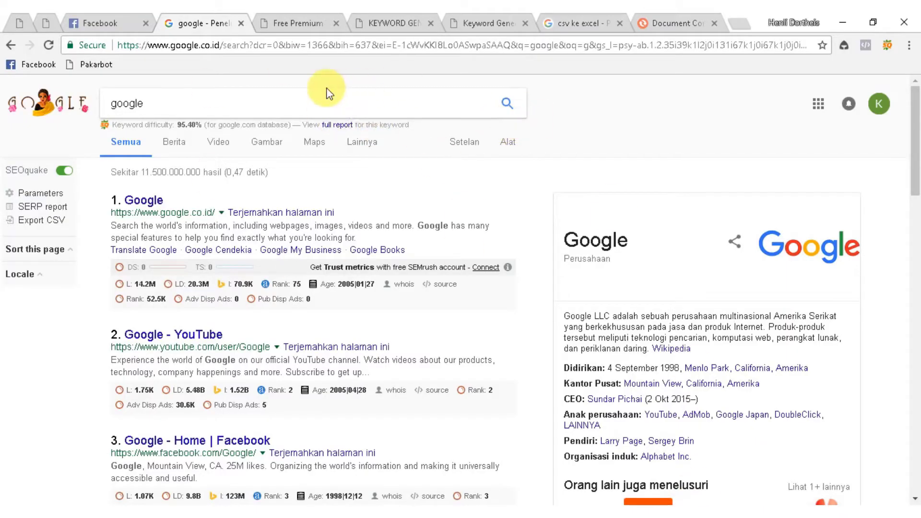
Replace the Google search query 'google' with 'convertion'
left_click(176, 98)
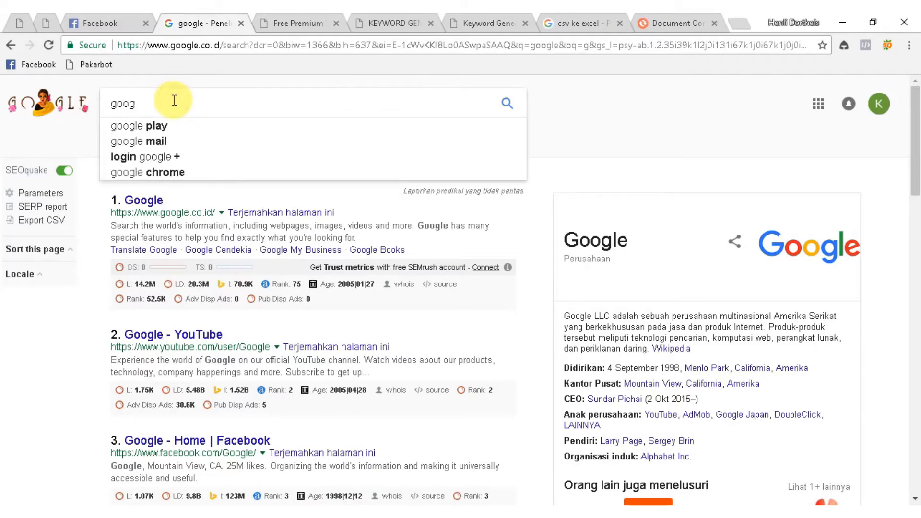
key("BackSpace")
key("BackSpace")
key("BackSpace")
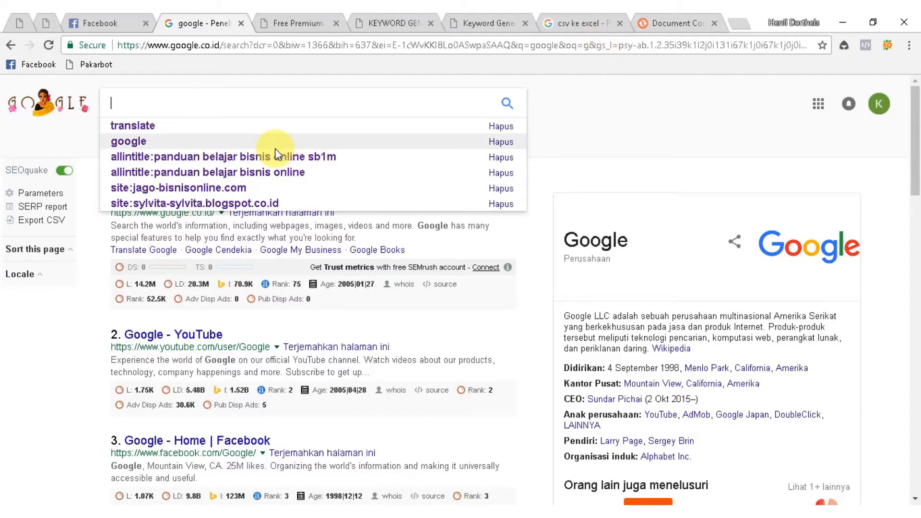
type("conv")
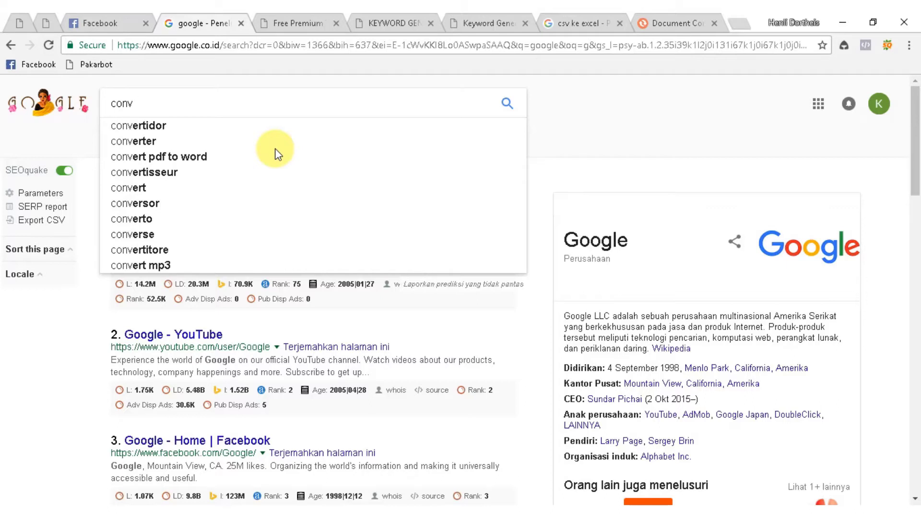
type("ert")
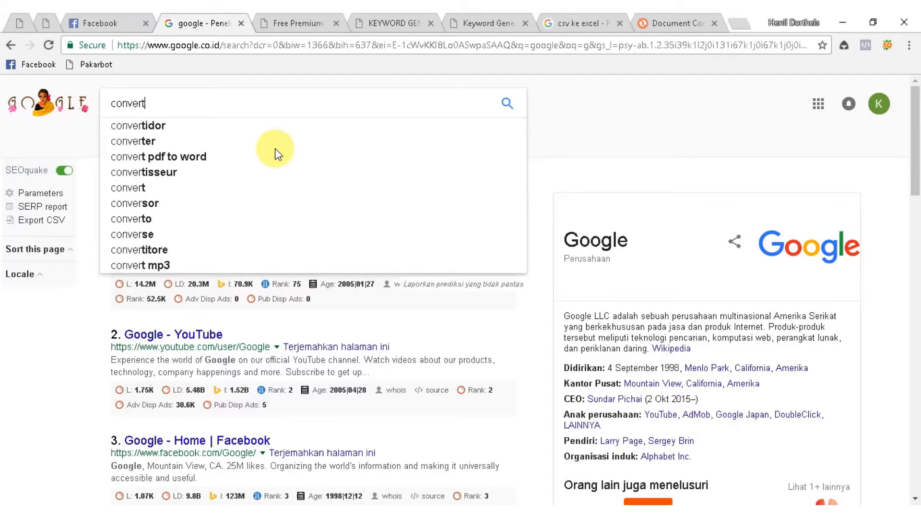
type("ion")
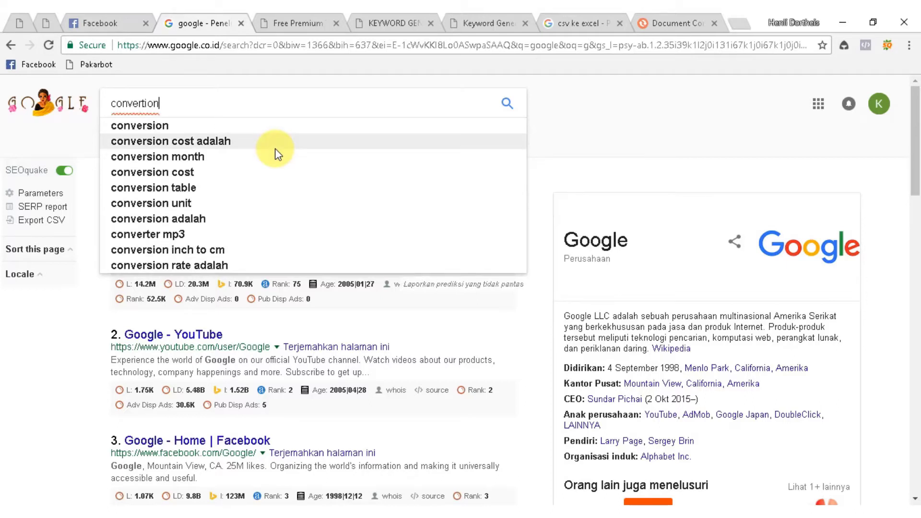
Load the main convertio.co page by removing /id/document-converter/ from the Convertio tab's address
left_click(666, 24)
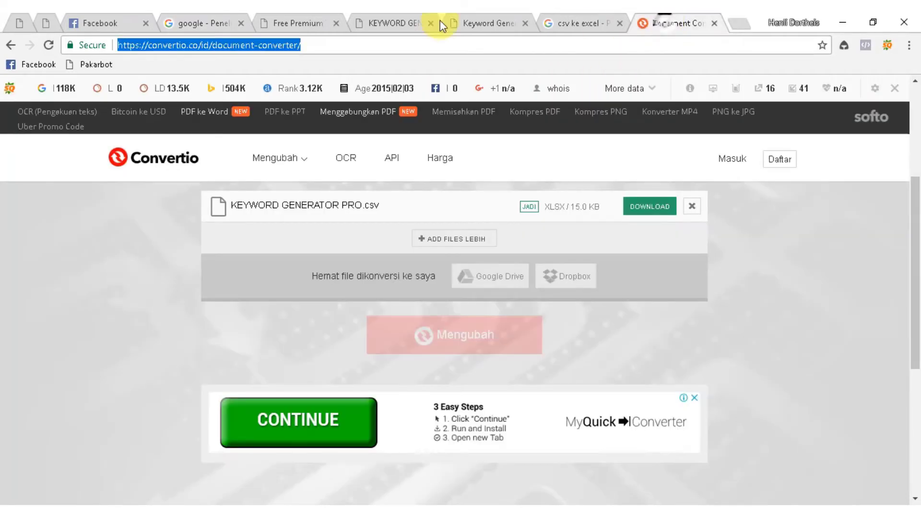
left_click(185, 46)
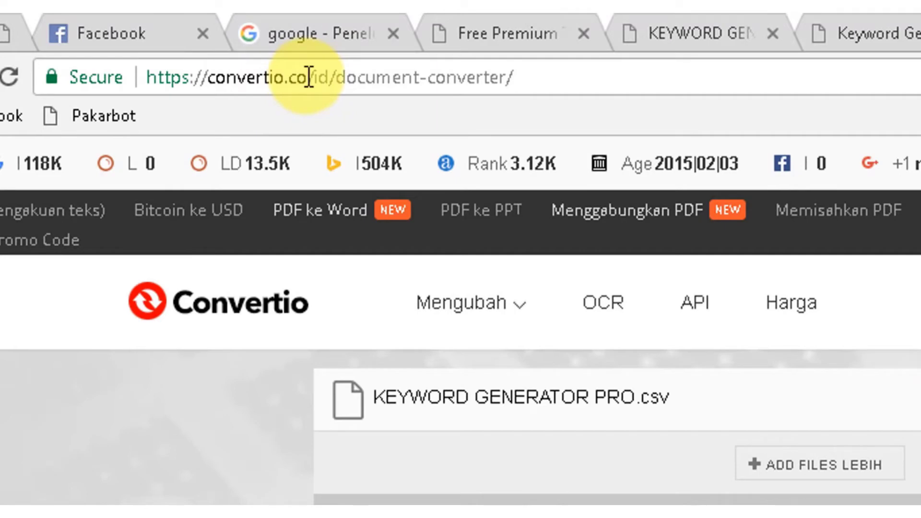
left_click_drag(304, 77, 658, 82)
key("BackSpace")
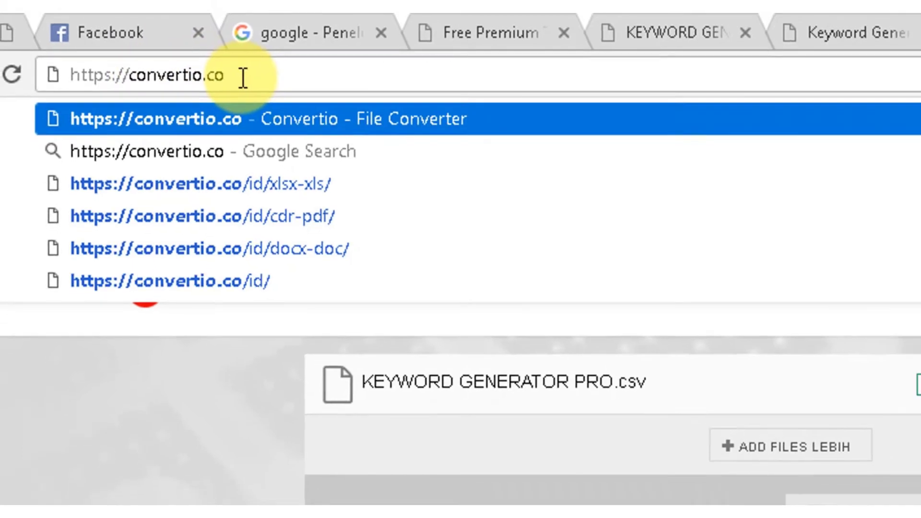
key("Return")
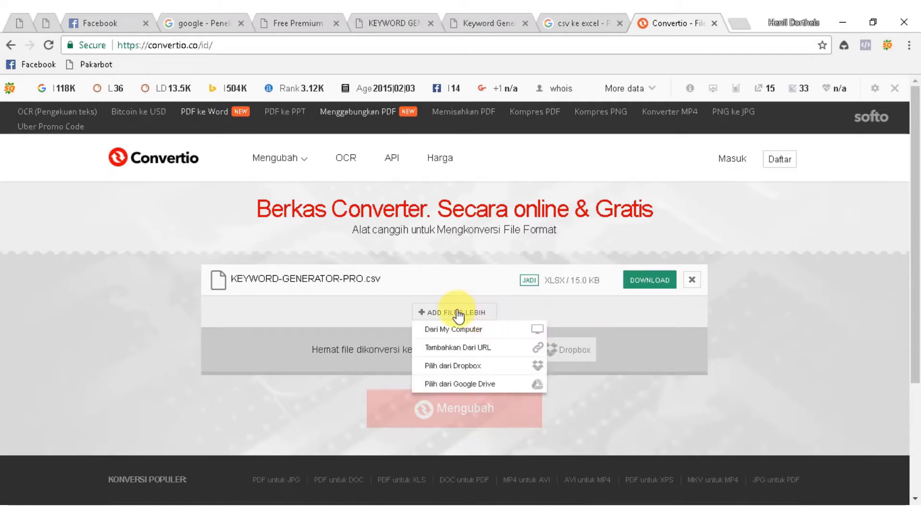
mouse_move(452, 313)
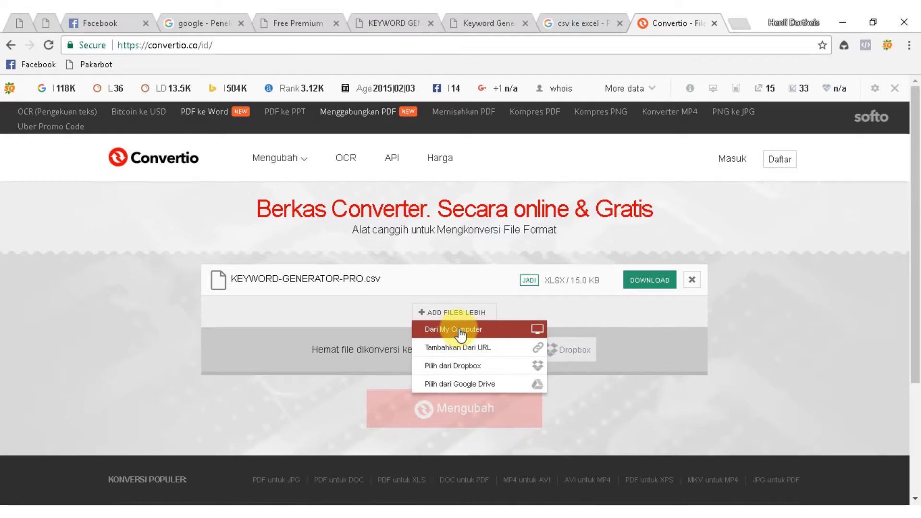
Pick the KEYWORD GENERATOR PRO file in the Downloads folder as the file to upload
left_click(460, 331)
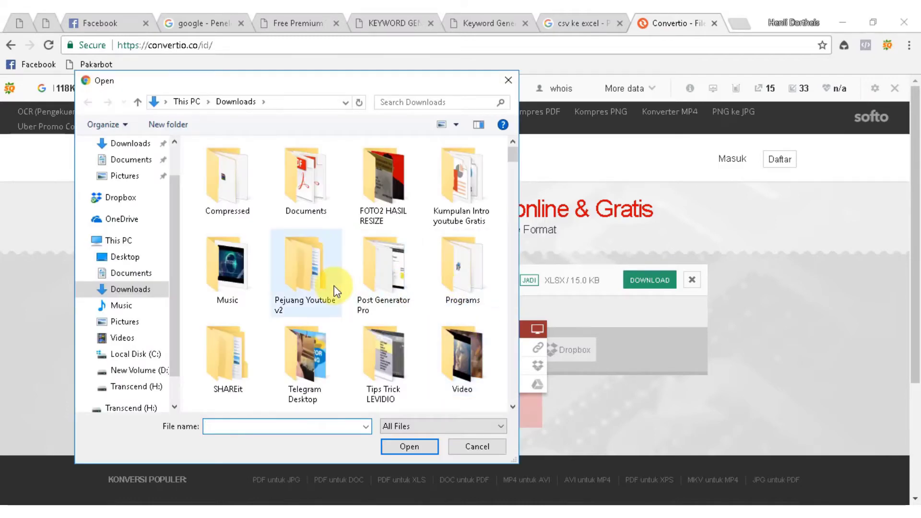
scroll(326, 295, "down", 5)
scroll(334, 287, "down", 3)
scroll(335, 287, "down", 3)
scroll(335, 287, "down", 3)
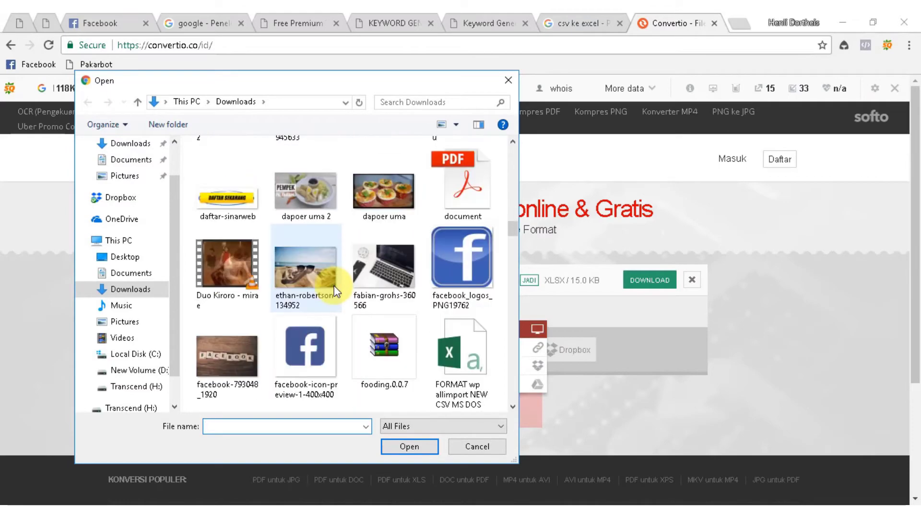
scroll(334, 287, "down", 3)
scroll(334, 286, "down", 2)
scroll(334, 286, "up", 1)
scroll(334, 286, "up", 2)
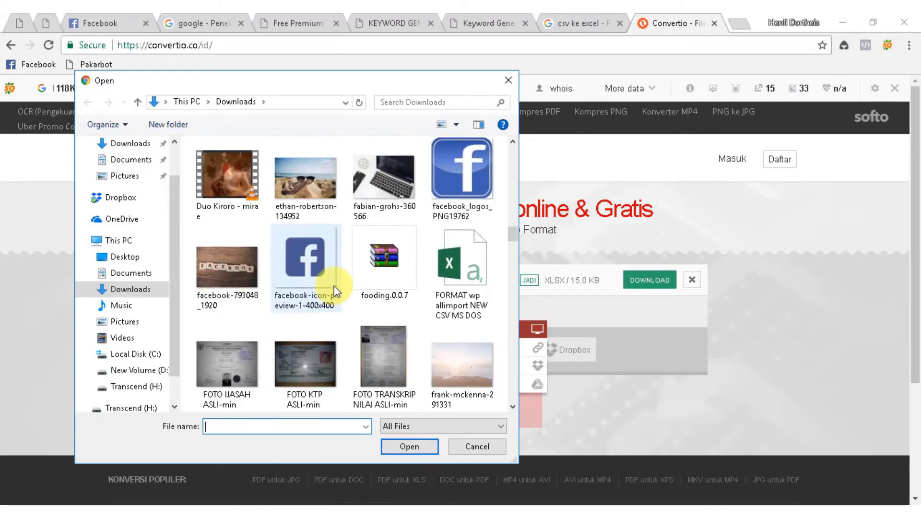
scroll(334, 286, "down", 4)
scroll(334, 286, "down", 3)
scroll(334, 286, "down", 2)
left_click(208, 303)
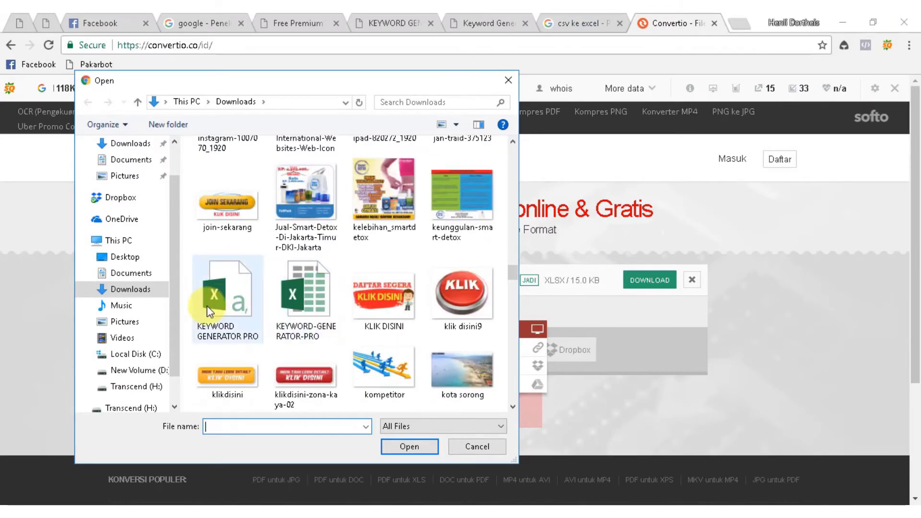
Upload the CSV, remove the old converted entry, keep XLSX as output and convert
left_click(407, 448)
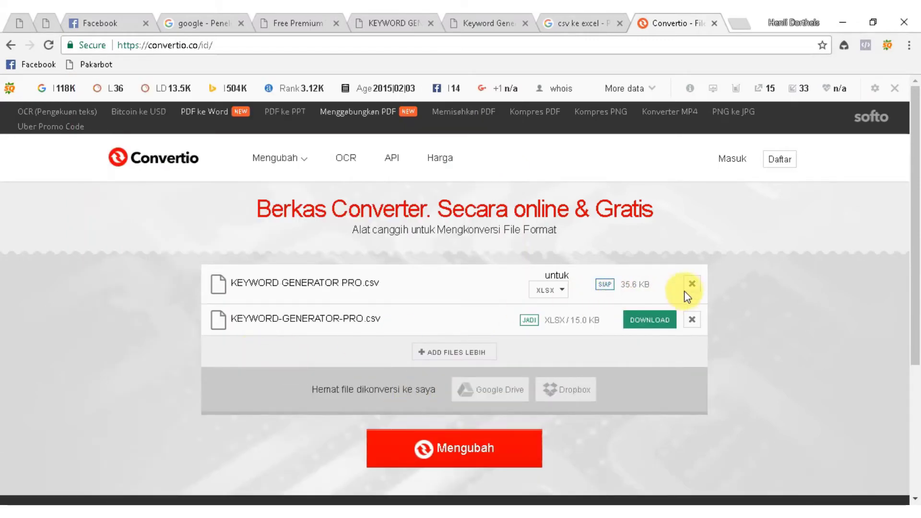
left_click(692, 319)
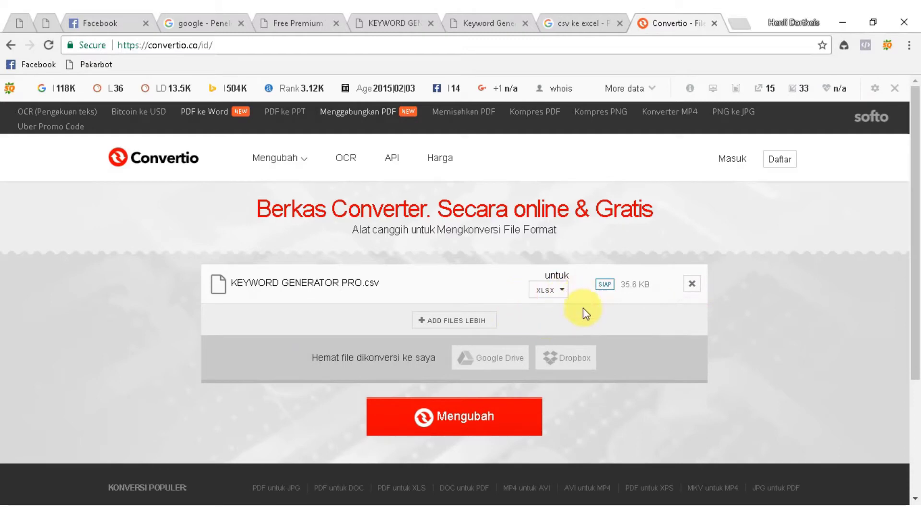
left_click(558, 290)
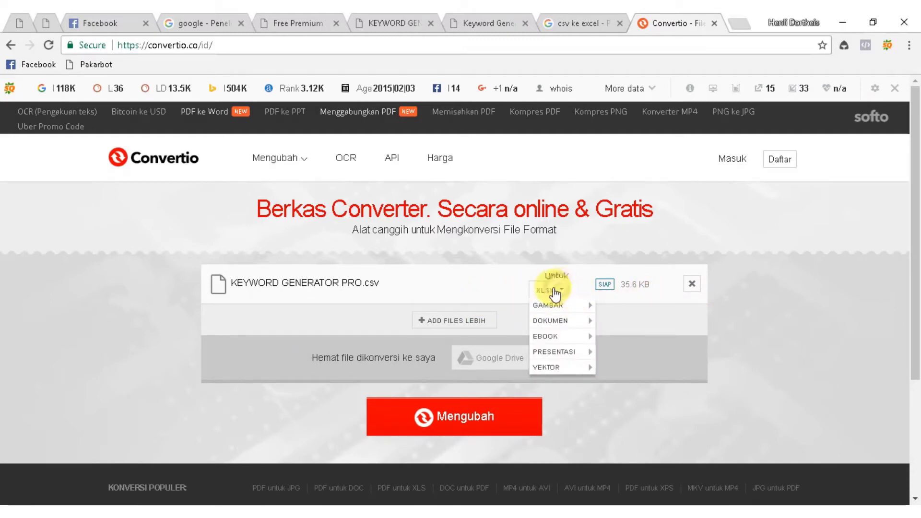
left_click(462, 292)
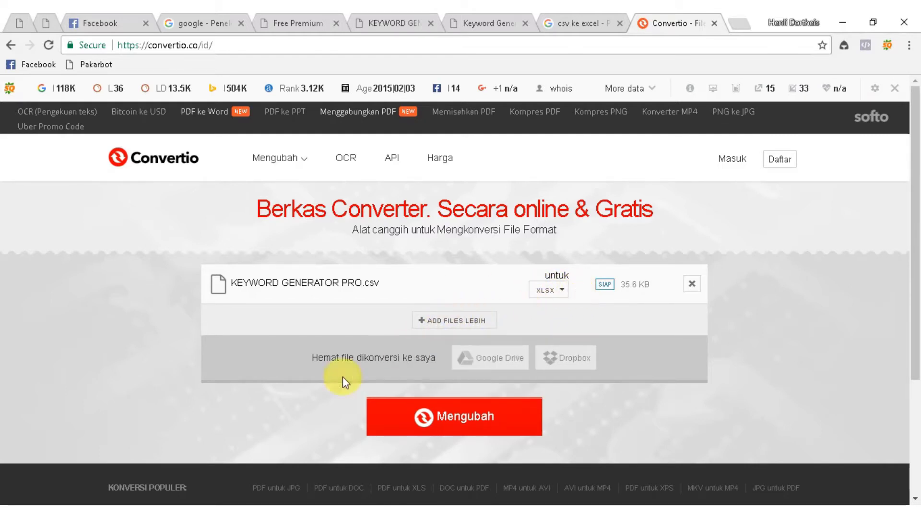
left_click(446, 419)
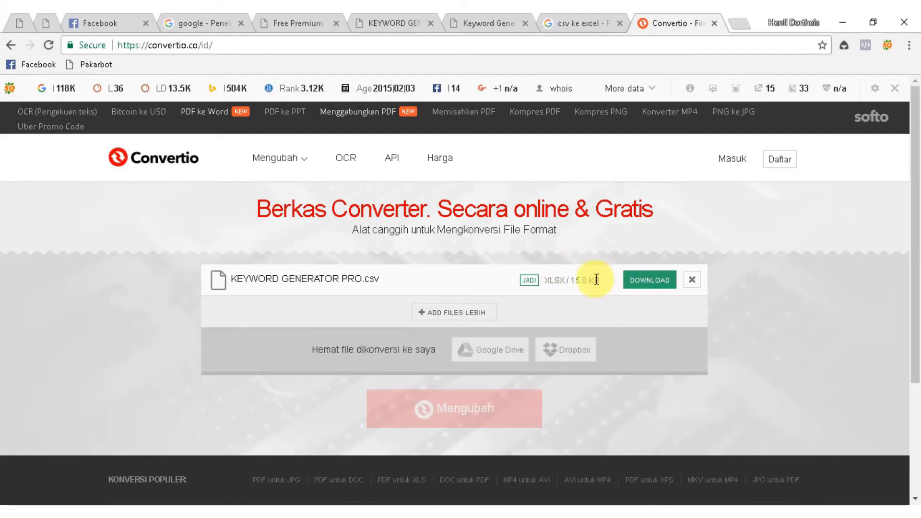
Download KEYWORD-GENERATOR-PRO_1.xlsx and open it in Excel from the download shelf
left_click(644, 283)
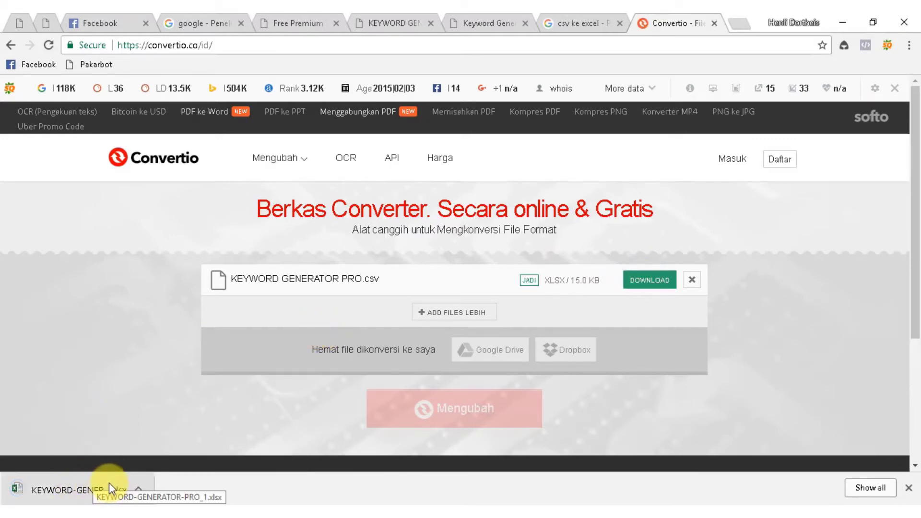
left_click(137, 489)
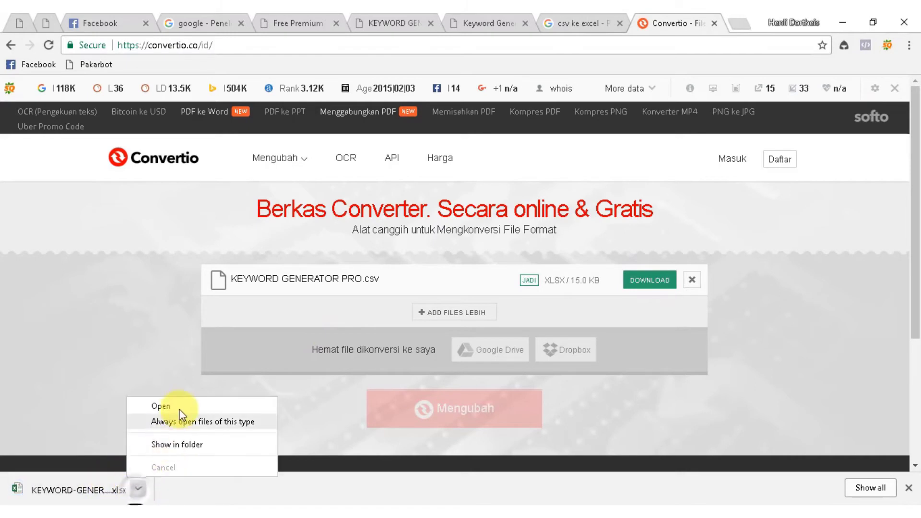
left_click(179, 407)
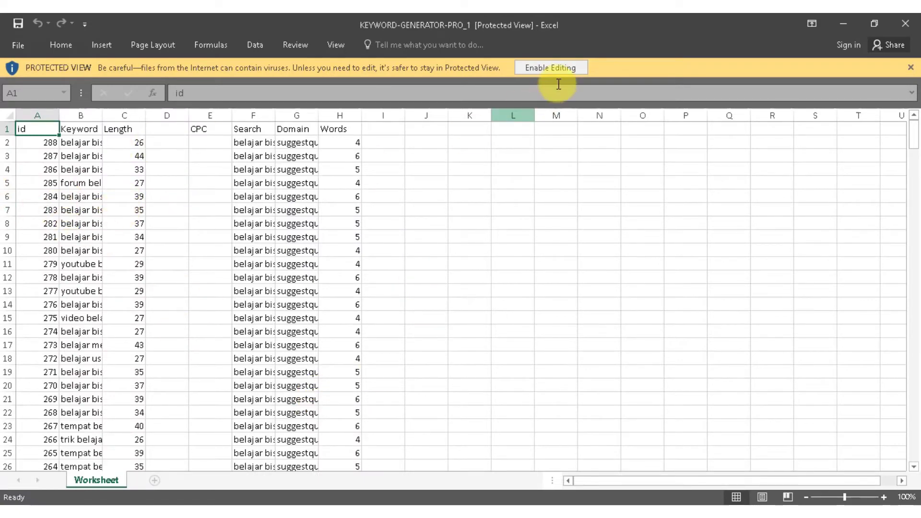
Enable editing, then widen columns A, B, F, G and H so Keyword, Search, Domain and Words text fits
left_click(556, 68)
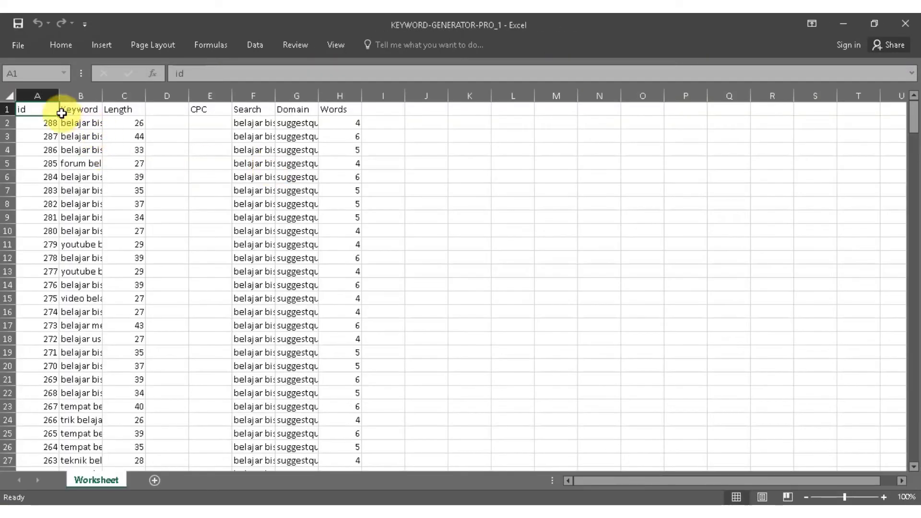
left_click_drag(60, 95, 299, 103)
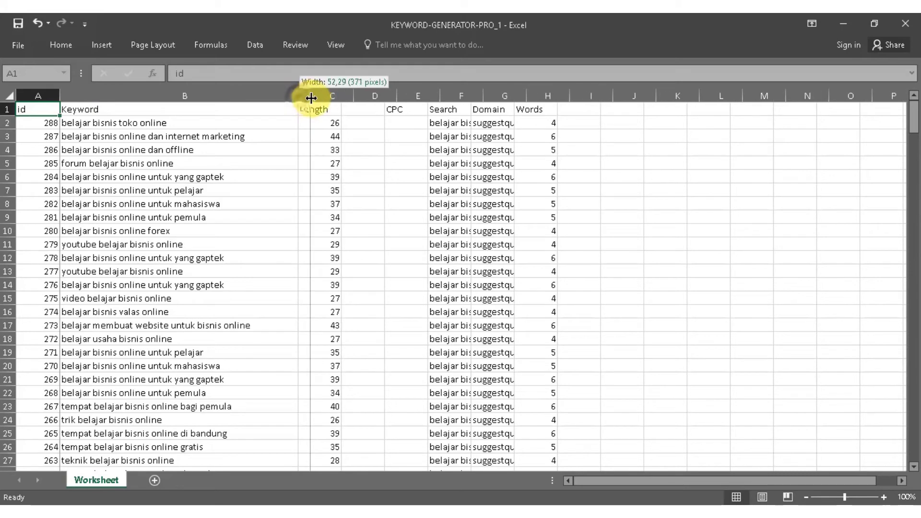
left_click_drag(299, 97, 313, 97)
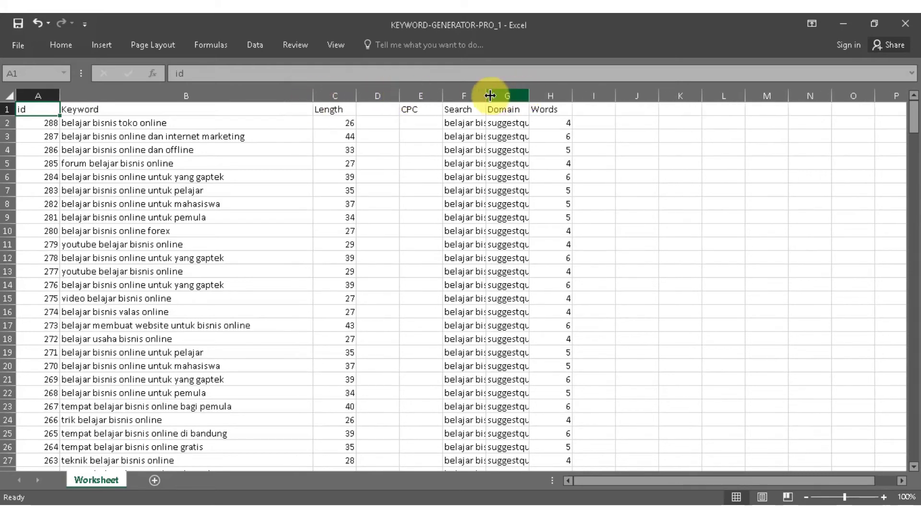
left_click_drag(487, 96, 525, 96)
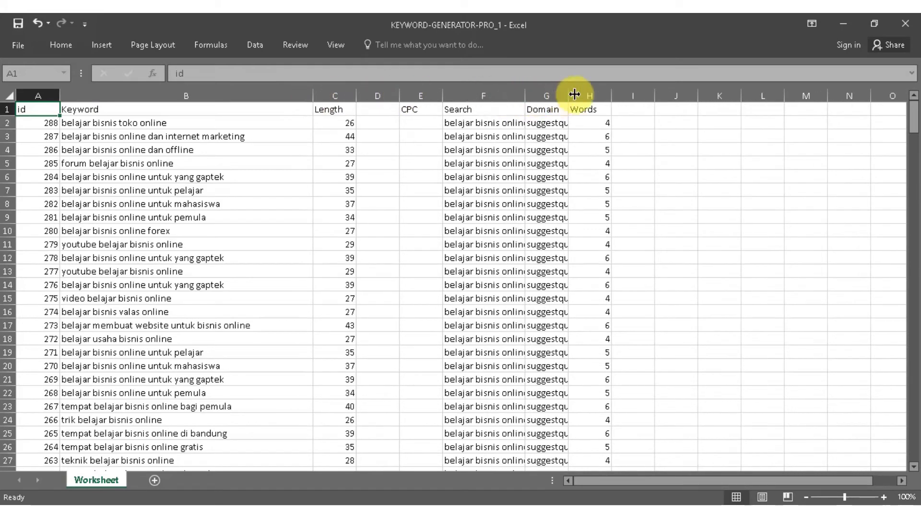
left_click_drag(567, 92, 627, 96)
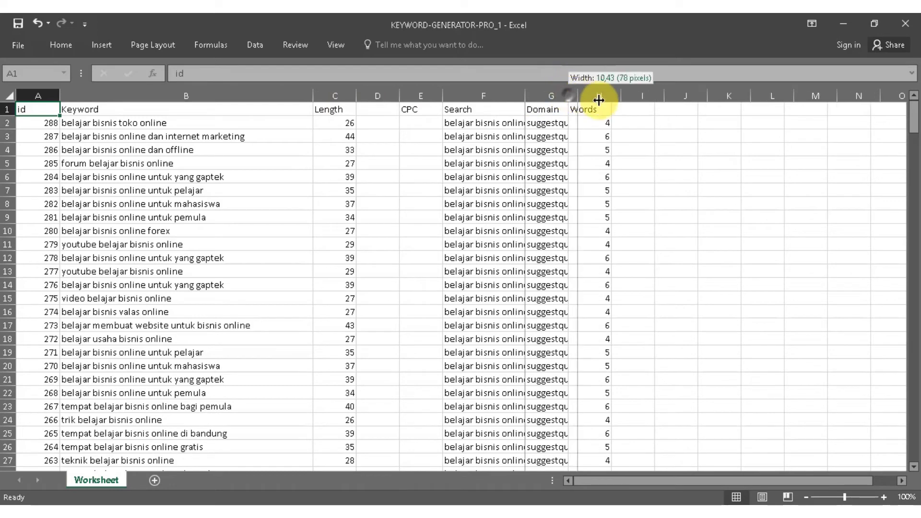
left_click_drag(526, 96, 591, 96)
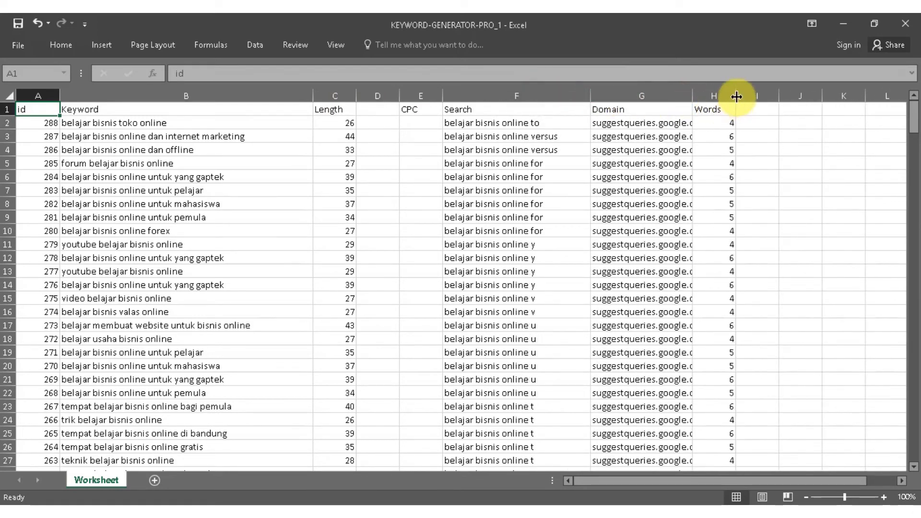
left_click_drag(736, 97, 776, 96)
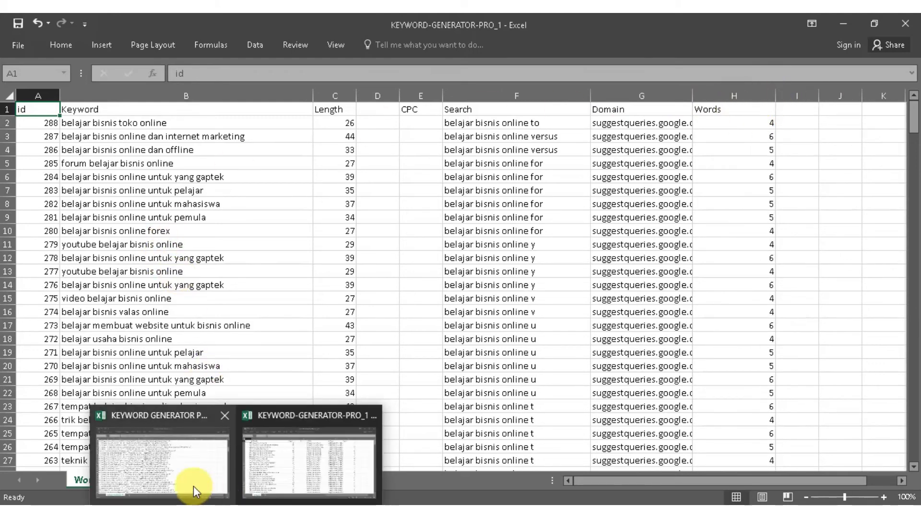
Compare with the original CSV window, then clear all of Domain column G, header included
left_click(195, 491)
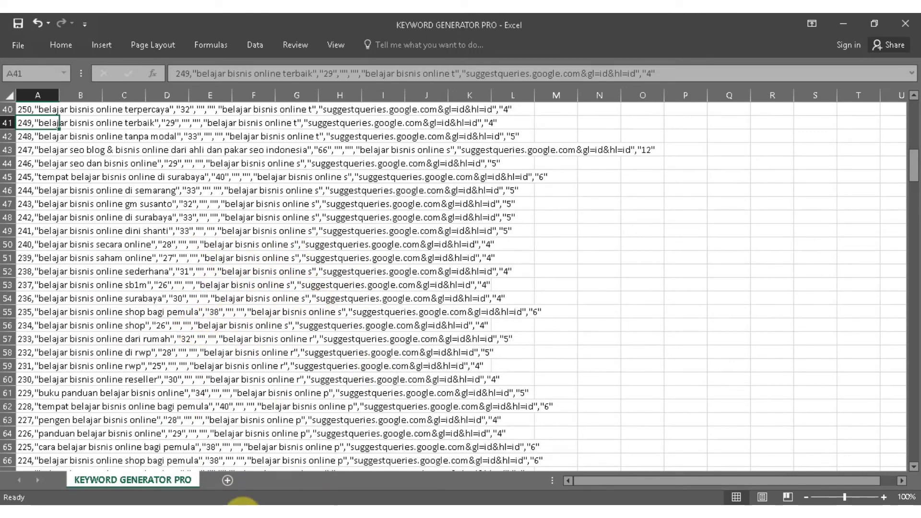
mouse_move(240, 504)
left_click(291, 475)
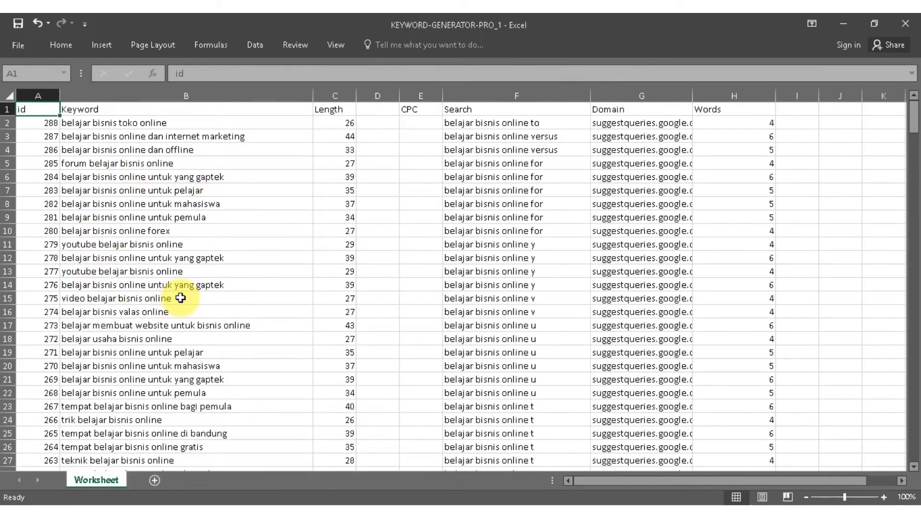
left_click(663, 91)
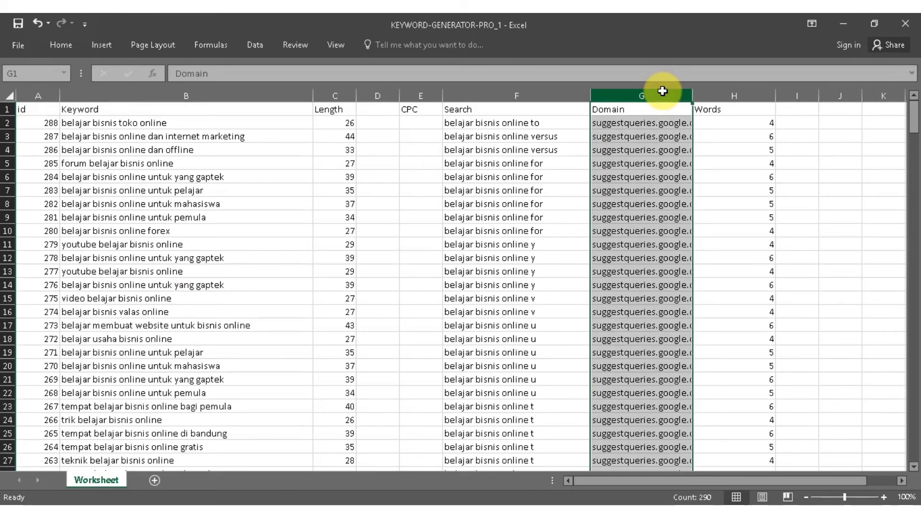
key("Delete")
left_click(636, 149)
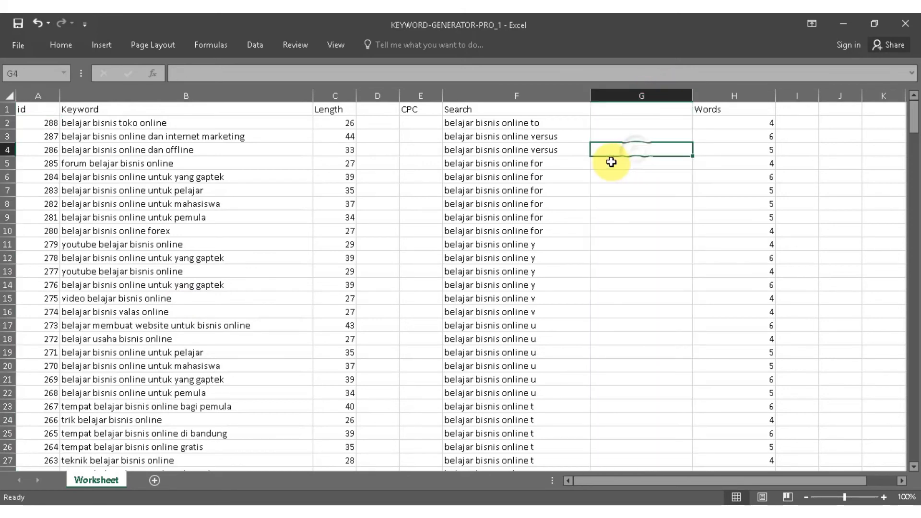
Select the keyword range B2:B287, then scroll back up to the top of the sheet
left_click(125, 134)
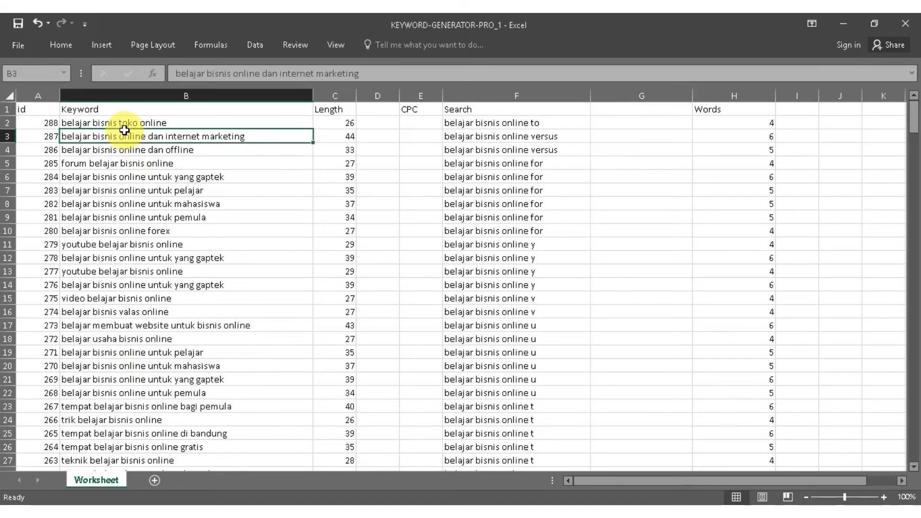
left_click(121, 123)
scroll(161, 322, "down", 3)
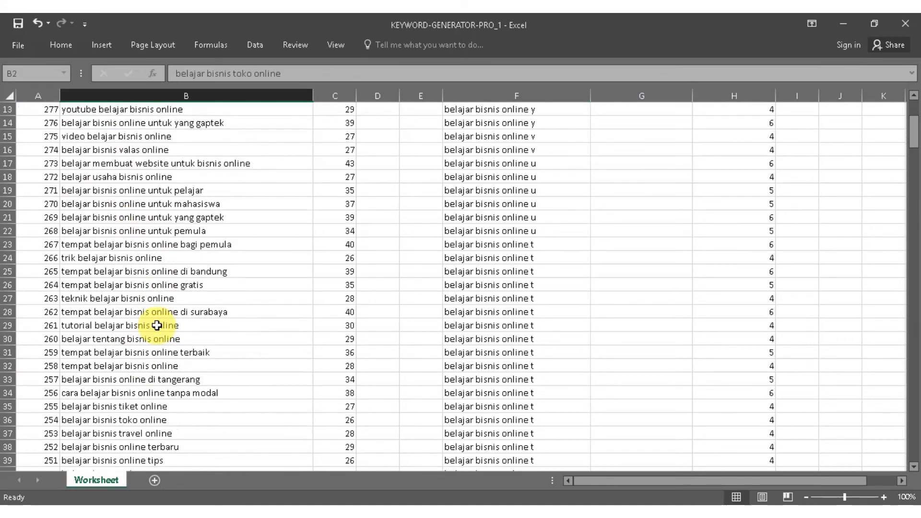
scroll(157, 325, "down", 7)
scroll(157, 325, "down", 10)
scroll(157, 325, "down", 12)
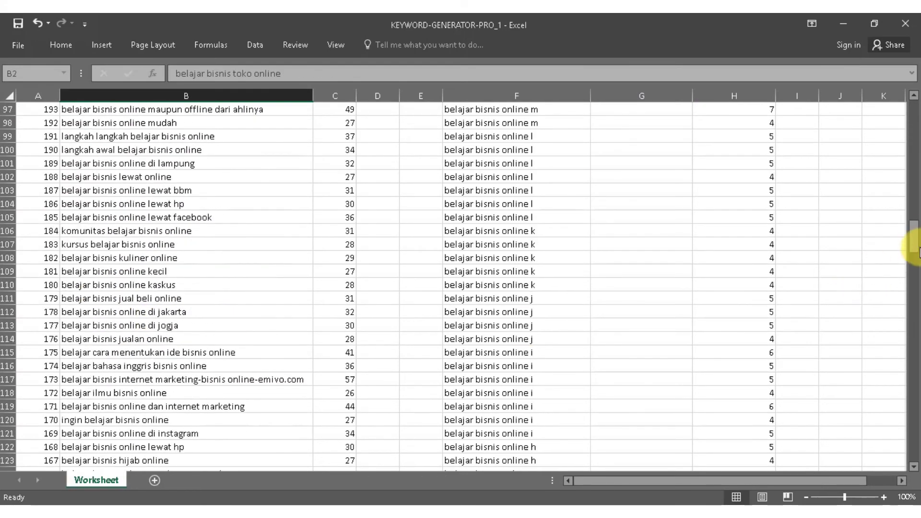
left_click_drag(913, 236, 918, 459)
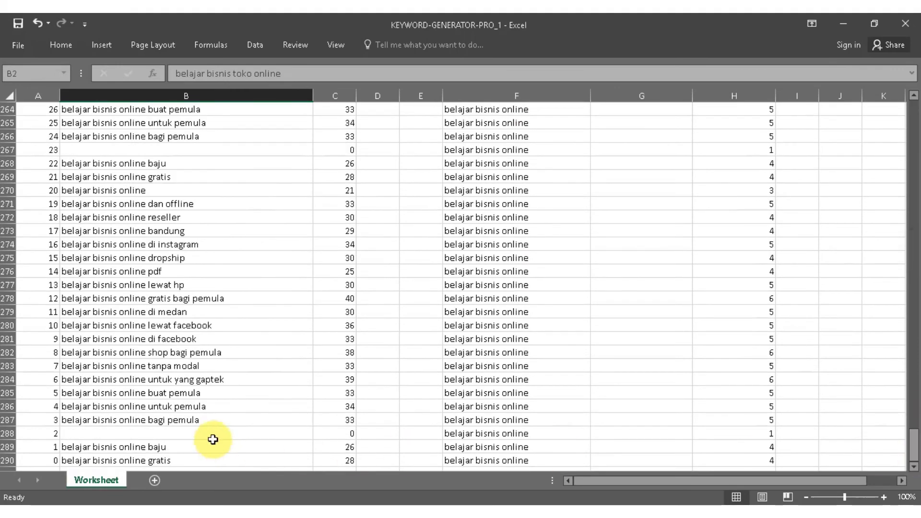
left_click(144, 420, "shift")
scroll(168, 325, "up", 5)
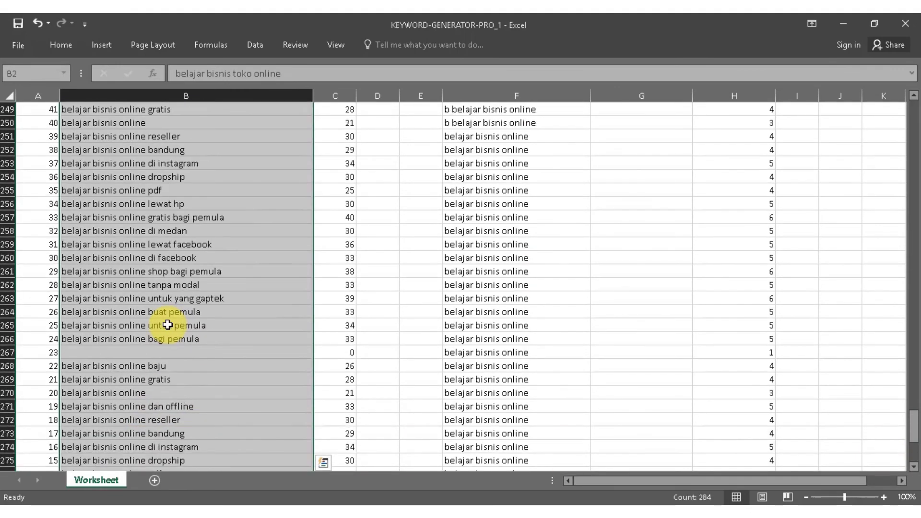
scroll(168, 325, "up", 10)
scroll(167, 325, "up", 5)
scroll(167, 326, "up", 10)
scroll(168, 326, "up", 6)
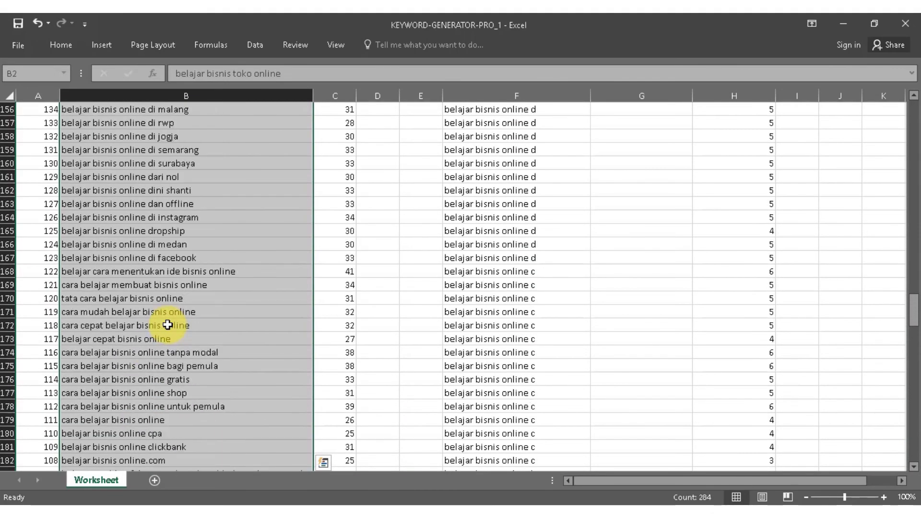
scroll(168, 325, "up", 5)
scroll(168, 325, "up", 9)
scroll(167, 326, "up", 1)
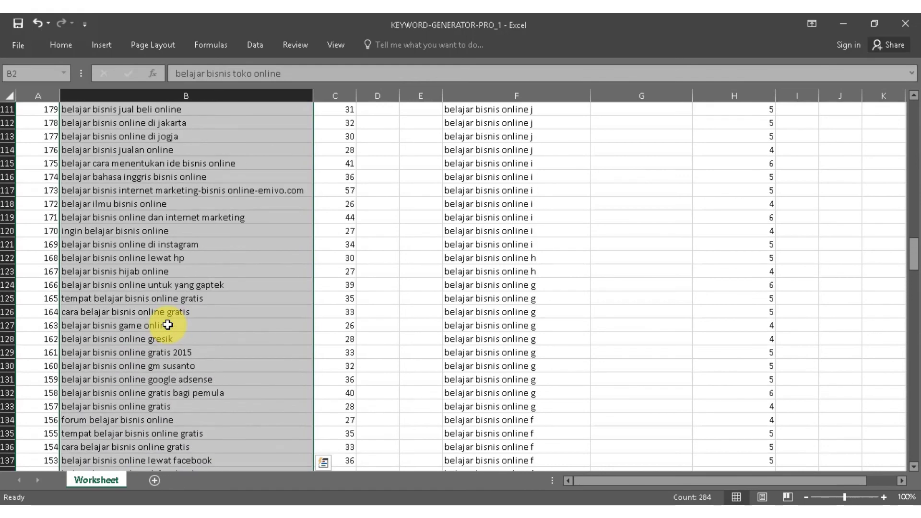